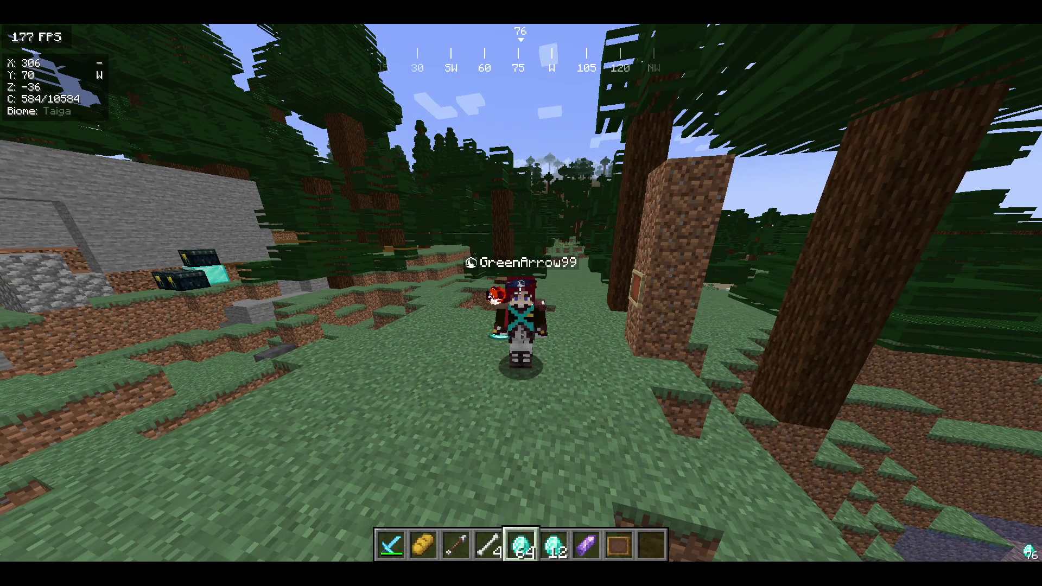
Step: Switch to first-person view, then drop the diamond sword and the stack of 64 diamonds to examine their floating item names
key("F5")
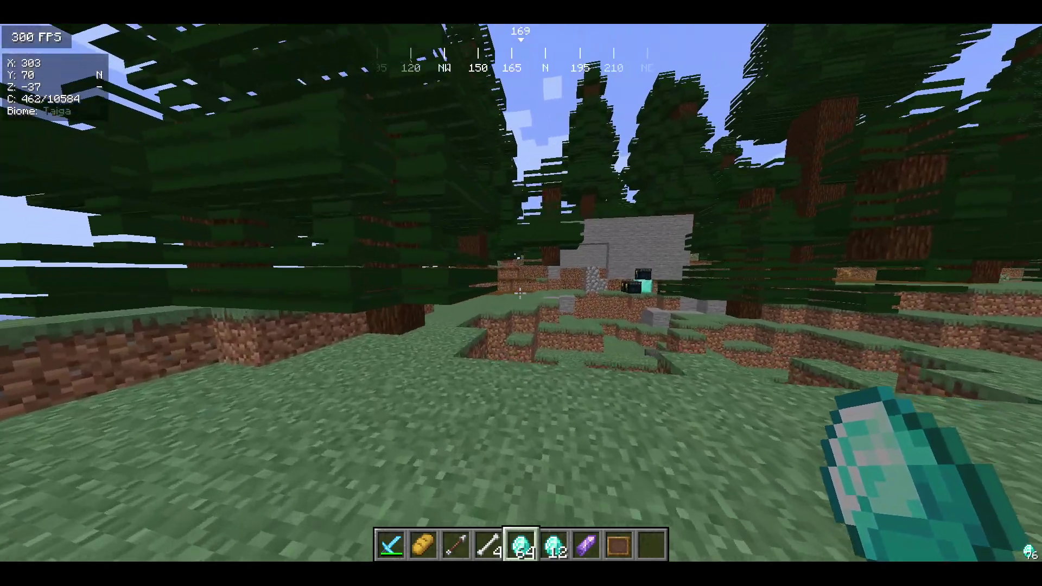
key("1")
key("q")
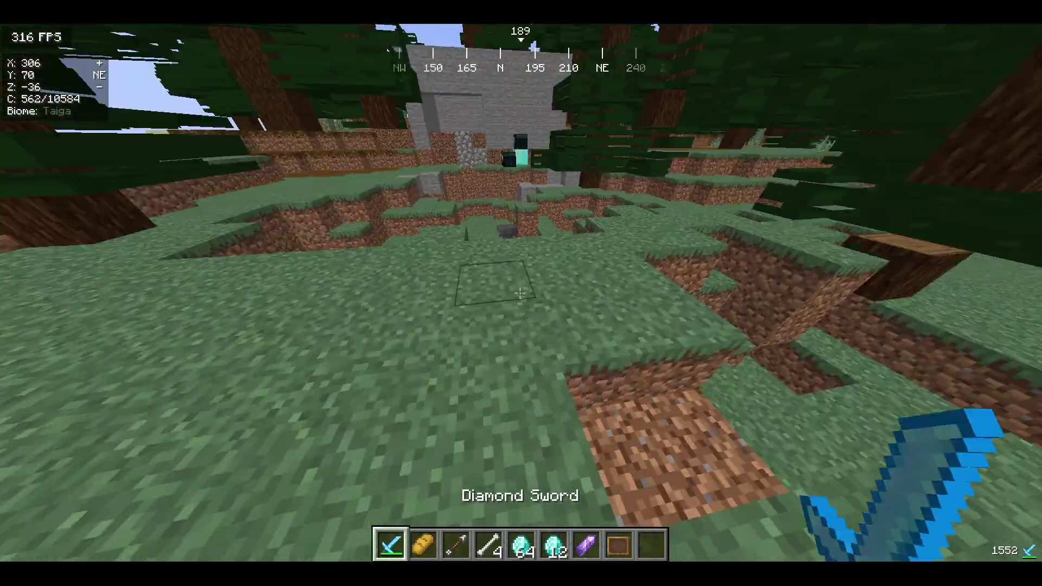
key("6")
key("5")
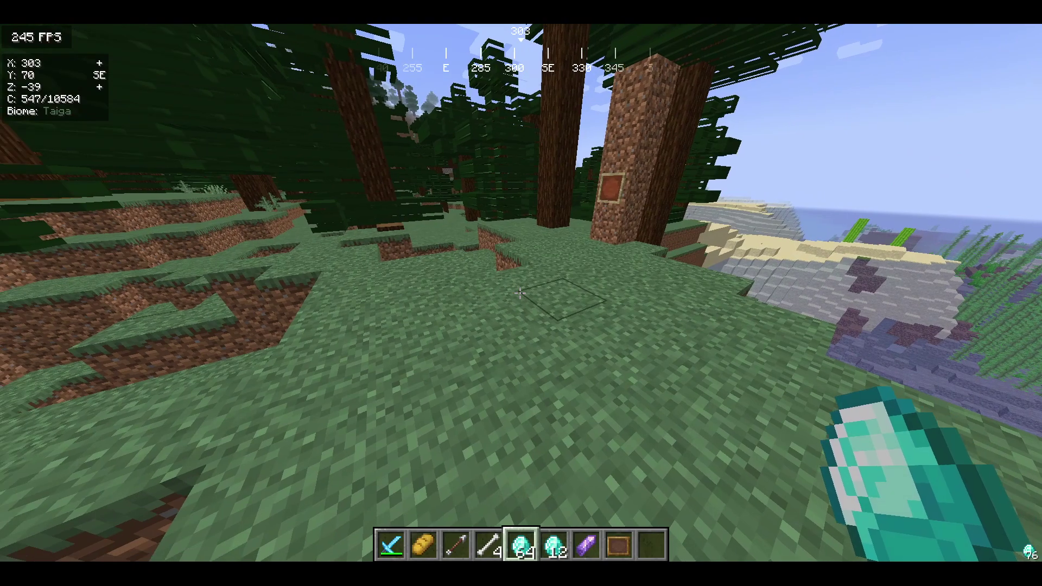
key("ctrl+q")
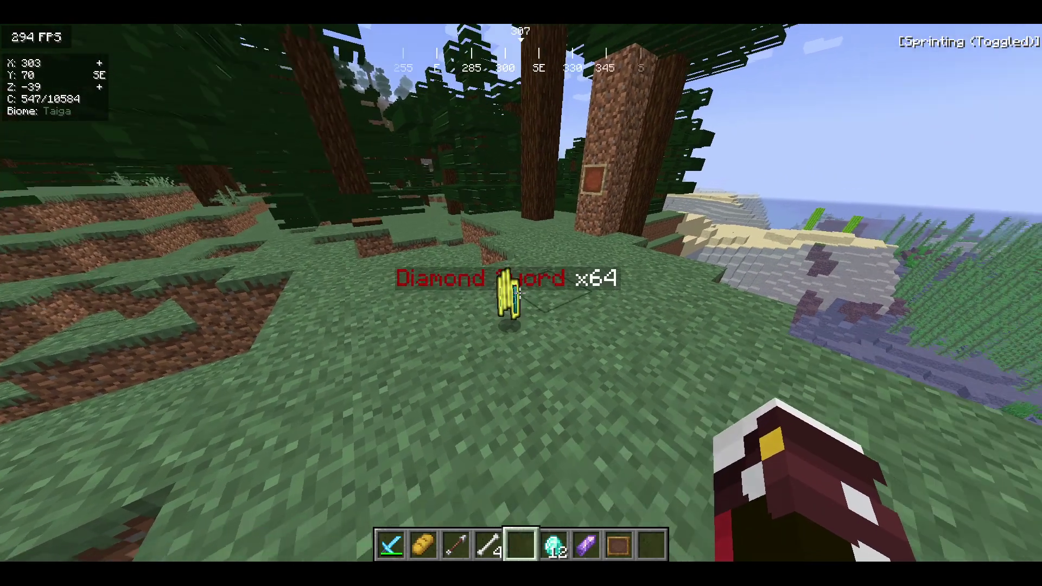
key("shift")
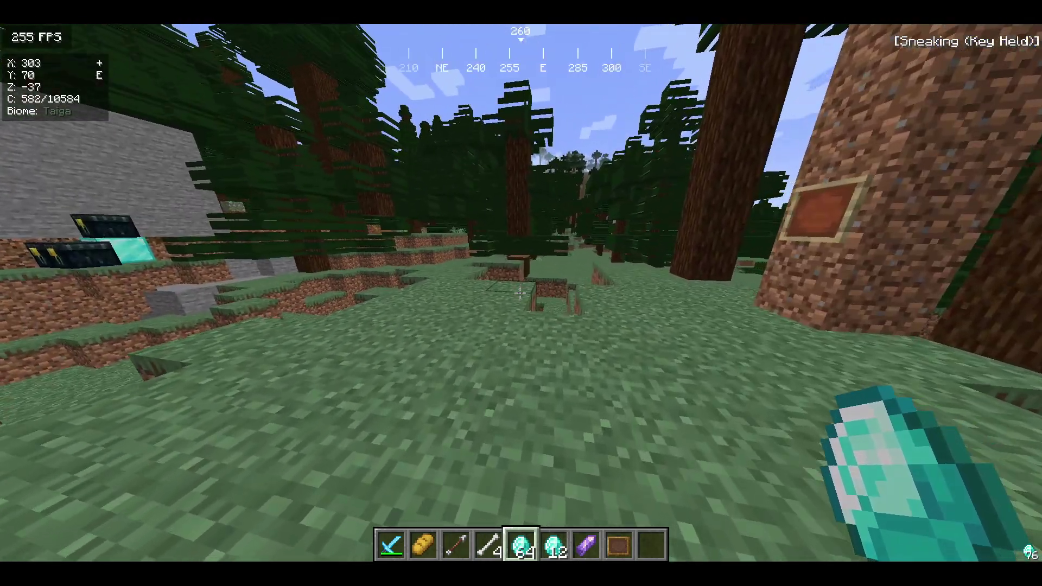
key("ctrl")
key("ctrl+q")
key("shift")
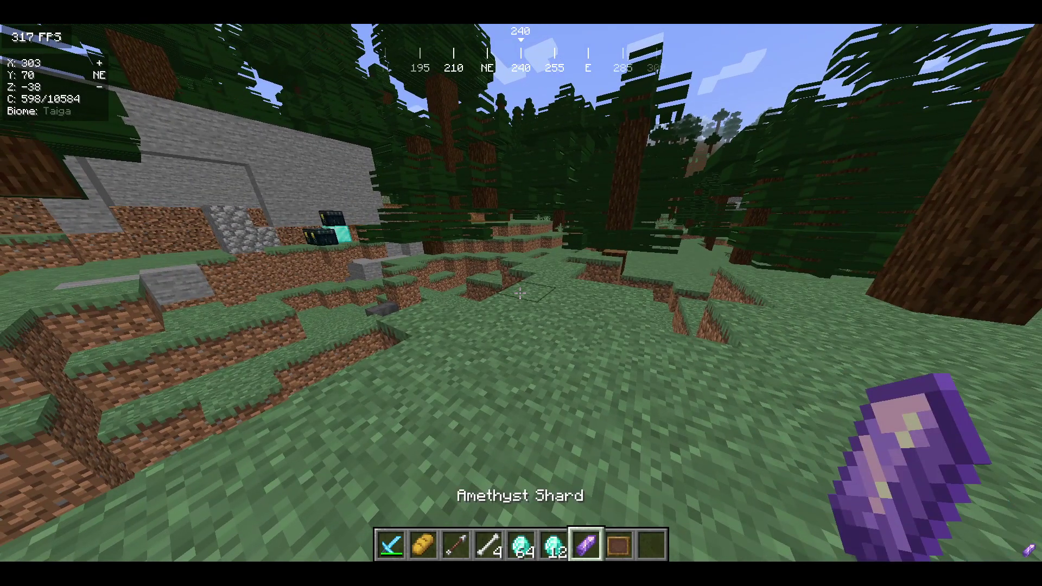
Step: Place three item frames one above another on the front face of the dirt pillar
key("w")
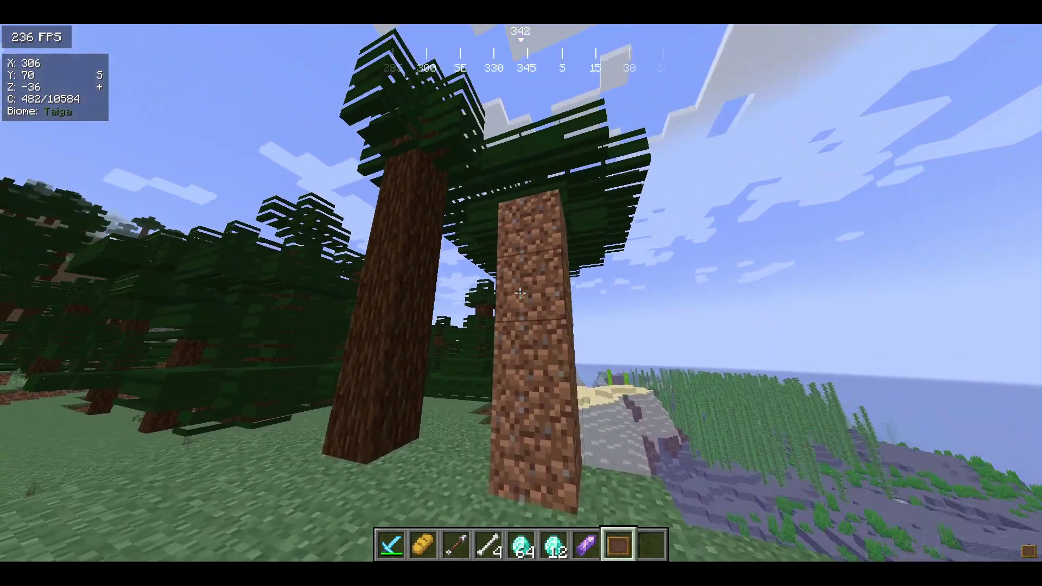
right_click(520, 293)
right_click(520, 294)
right_click(520, 293)
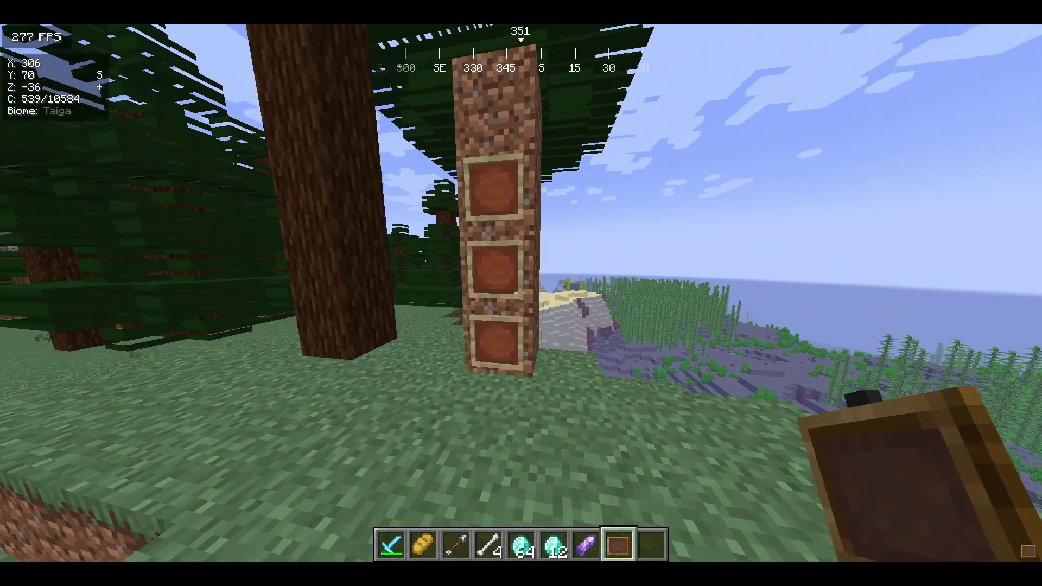
Step: Put an amethyst shard in each of the three item frames and rotate the one in the top frame
scroll(520, 293, "up", 1)
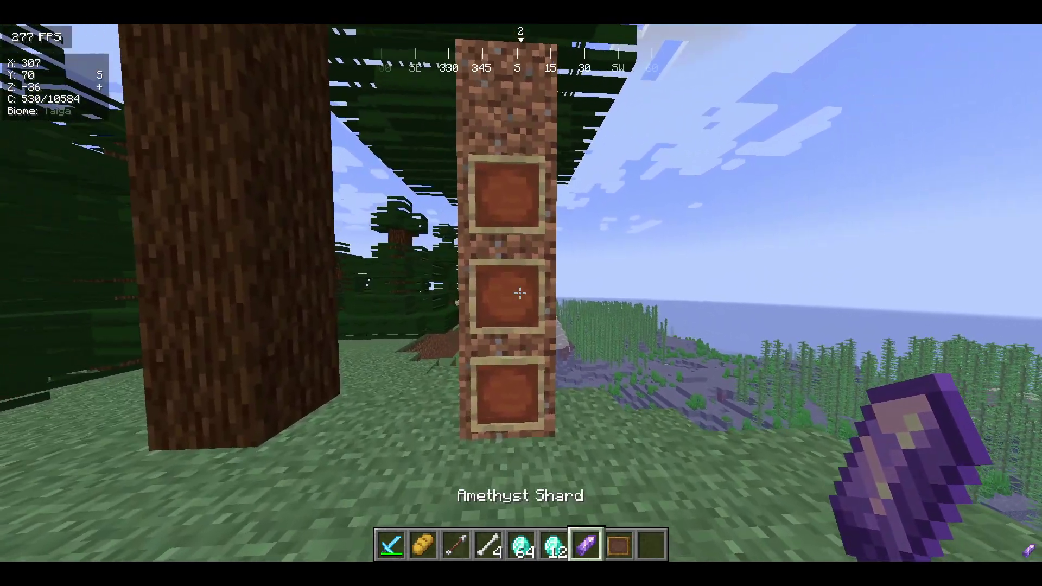
right_click(520, 293)
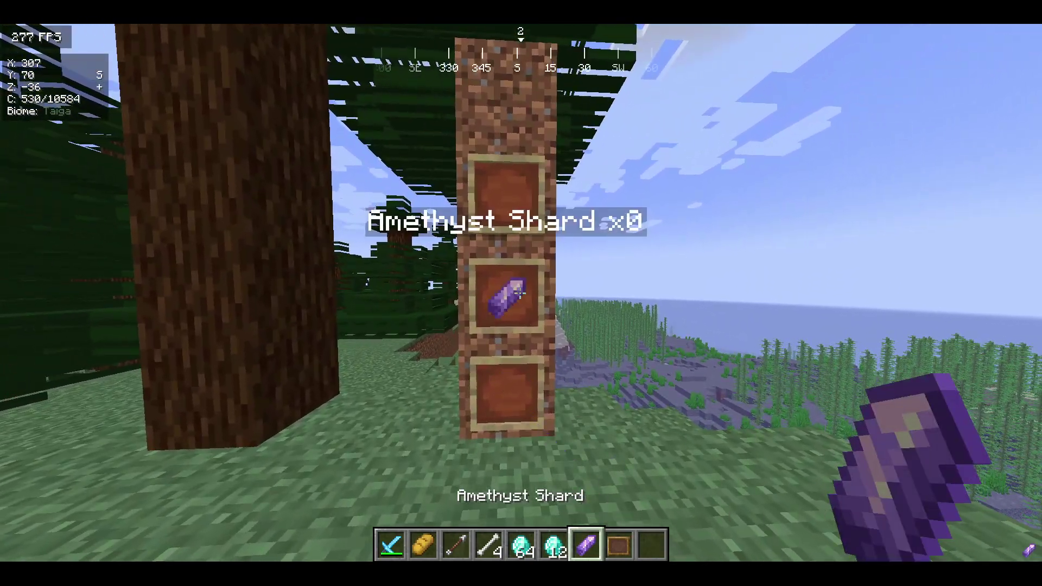
key("s")
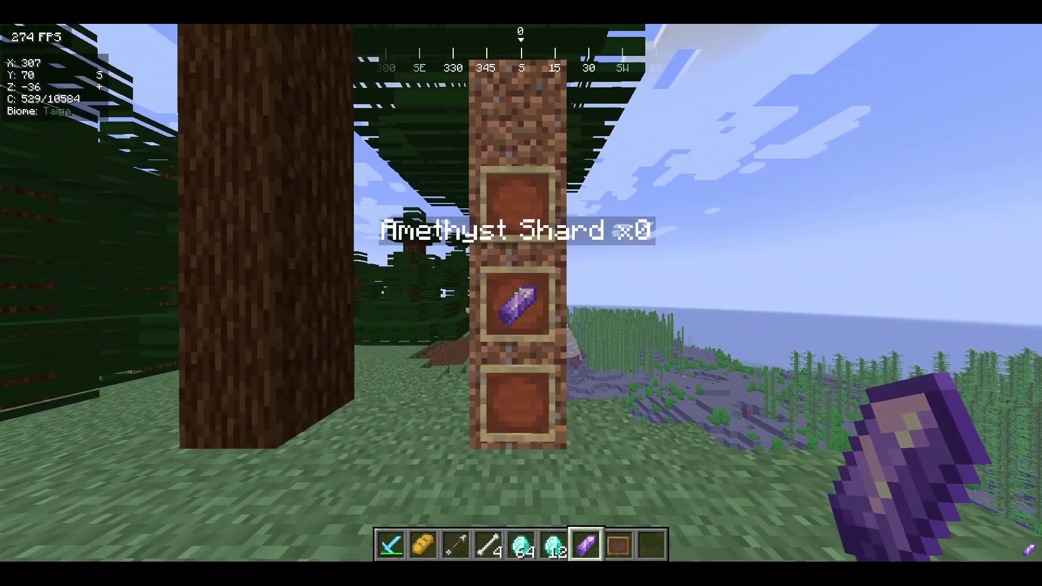
right_click(520, 293)
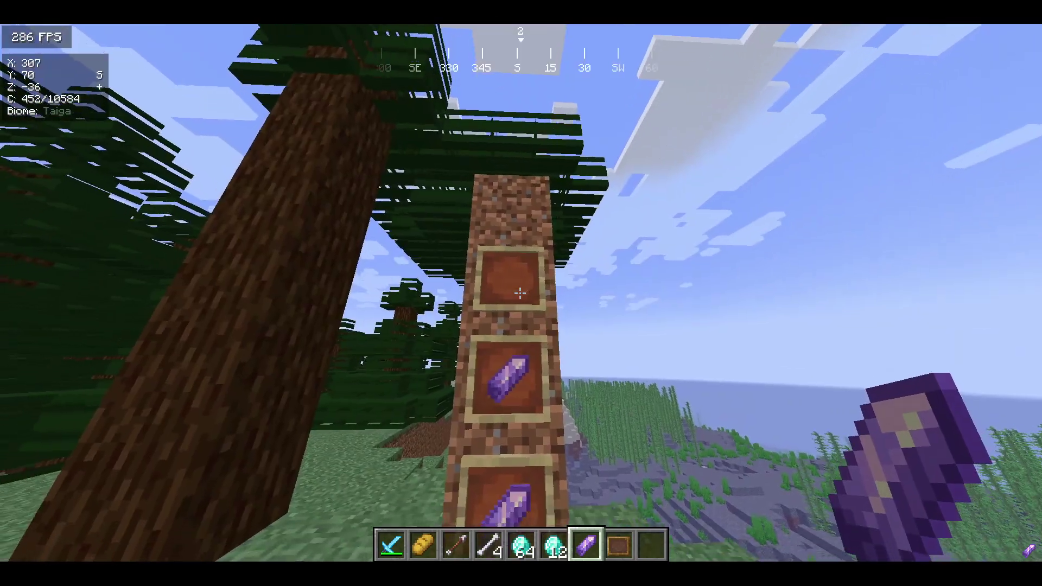
right_click(520, 293)
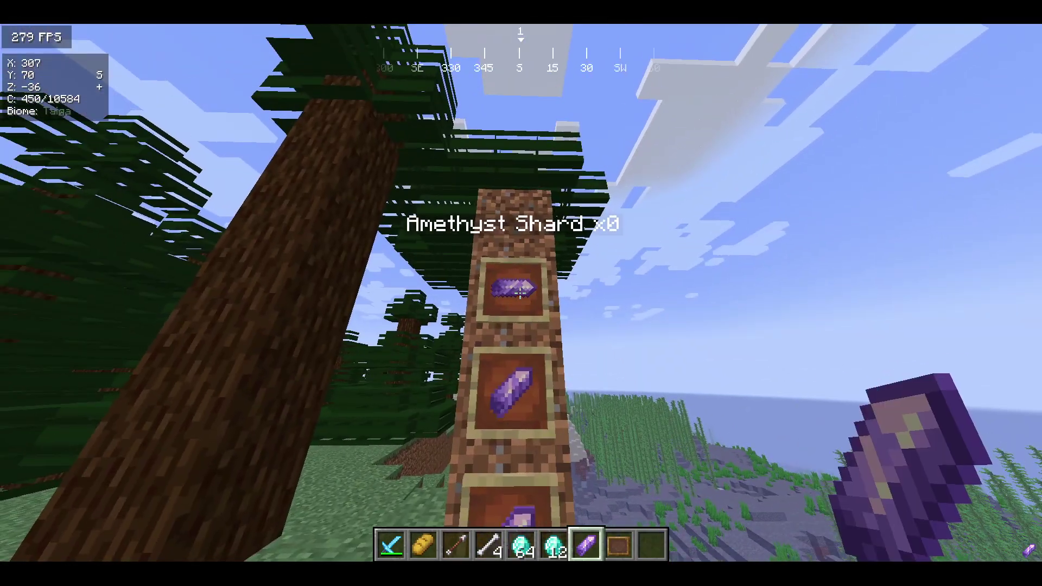
right_click(520, 293)
key("a")
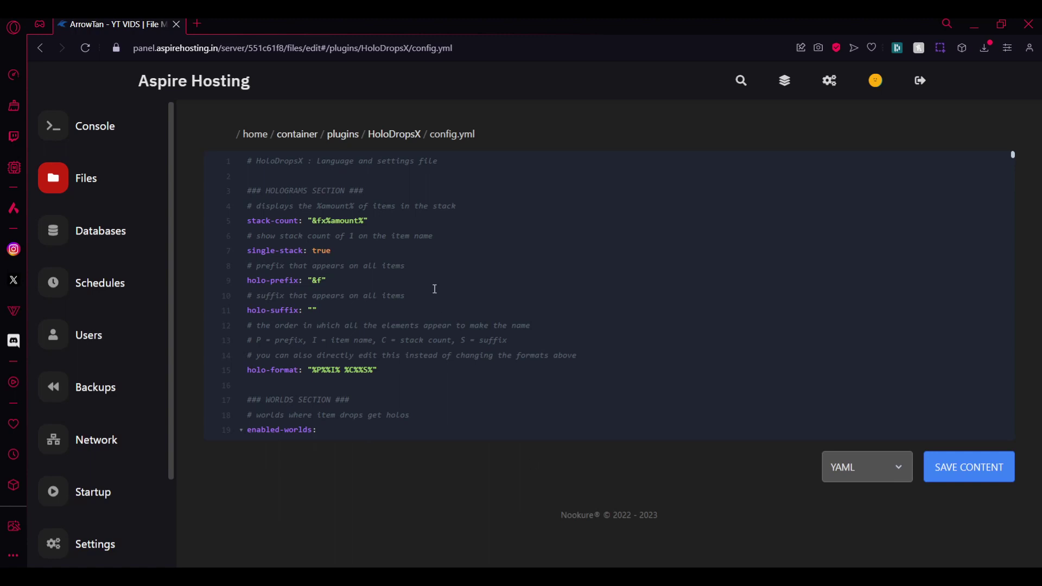
Step: Switch to the HoloDropsX config.yml in the hosting panel and set stack-count to "&6Count -> %amount%"
left_click(305, 220)
left_click(324, 221)
key("Left")
key("BackSpace")
type("6")
key("Delete")
type("Count ->")
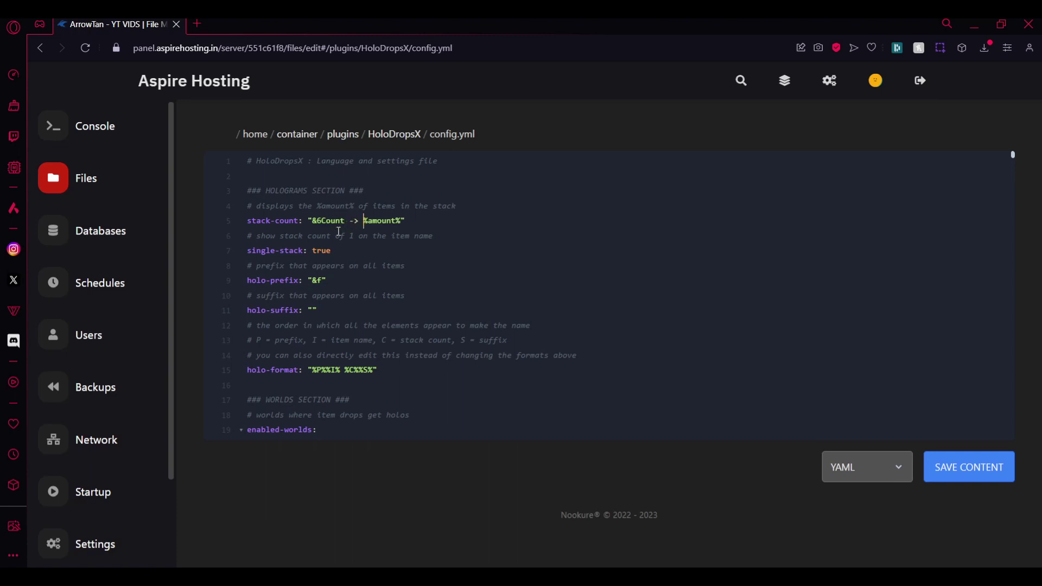
Step: Review the single-stack setting and the enabled-worlds list in the config file
double_click(343, 254)
left_click(343, 254)
double_click(325, 253)
left_click(313, 296)
scroll(314, 302, "down", 3)
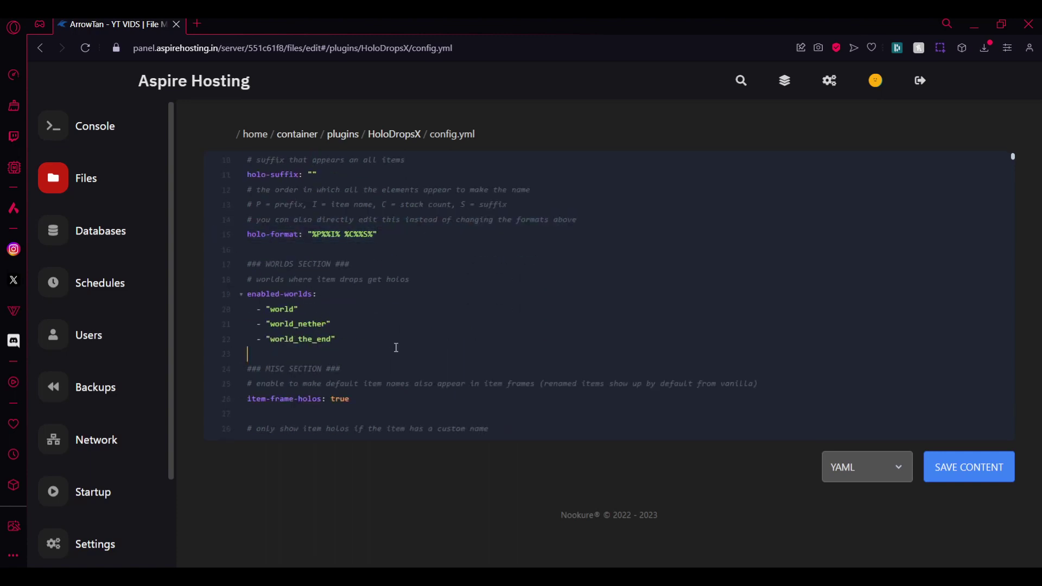
left_click_drag(249, 353, 224, 284)
left_click(290, 309)
scroll(404, 319, "down", 3)
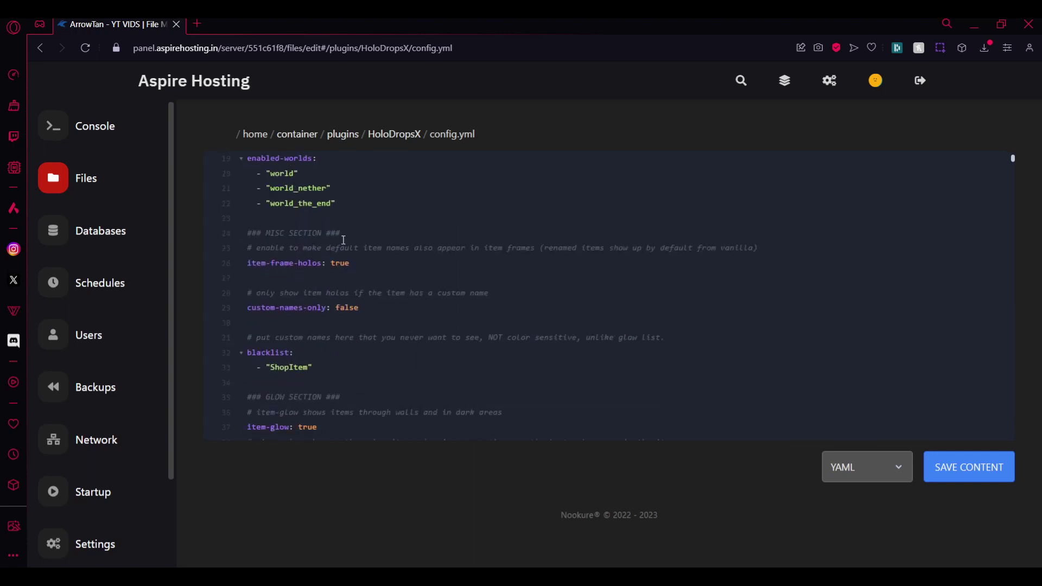
Step: Examine the item-frame-holos, custom-names-only and blacklist settings, plus item-glow and glow-color in the glow section
left_click(357, 202)
left_click(339, 267)
left_click_drag(388, 260, 229, 264)
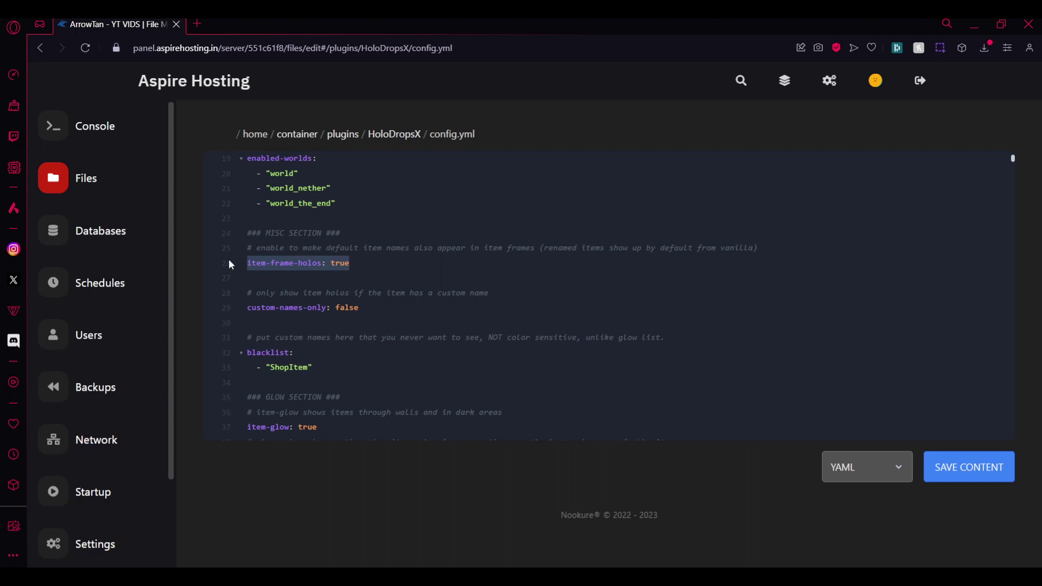
left_click(388, 255)
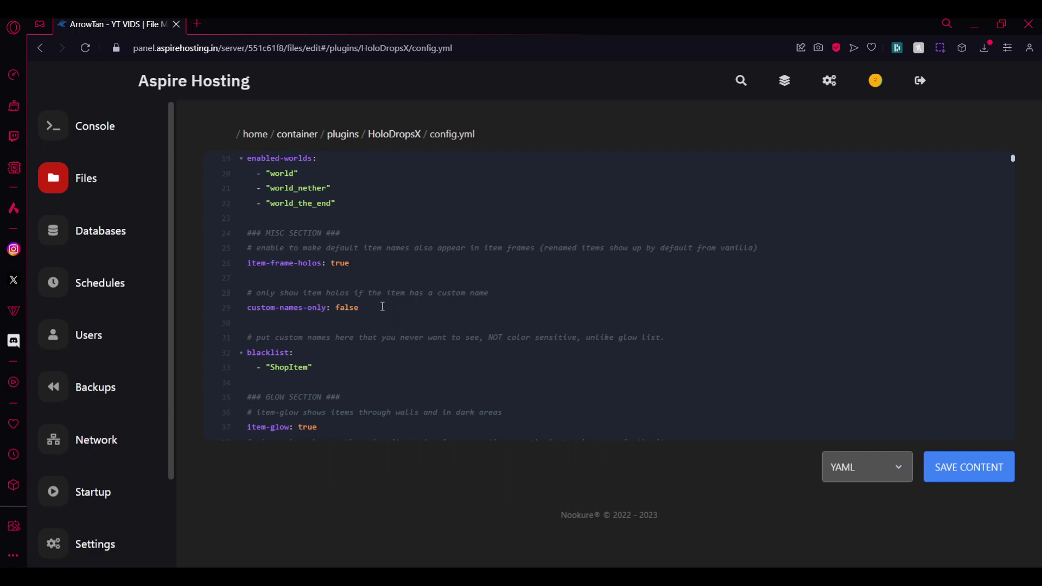
left_click_drag(382, 307, 247, 307)
left_click(351, 309)
scroll(367, 323, "down", 2)
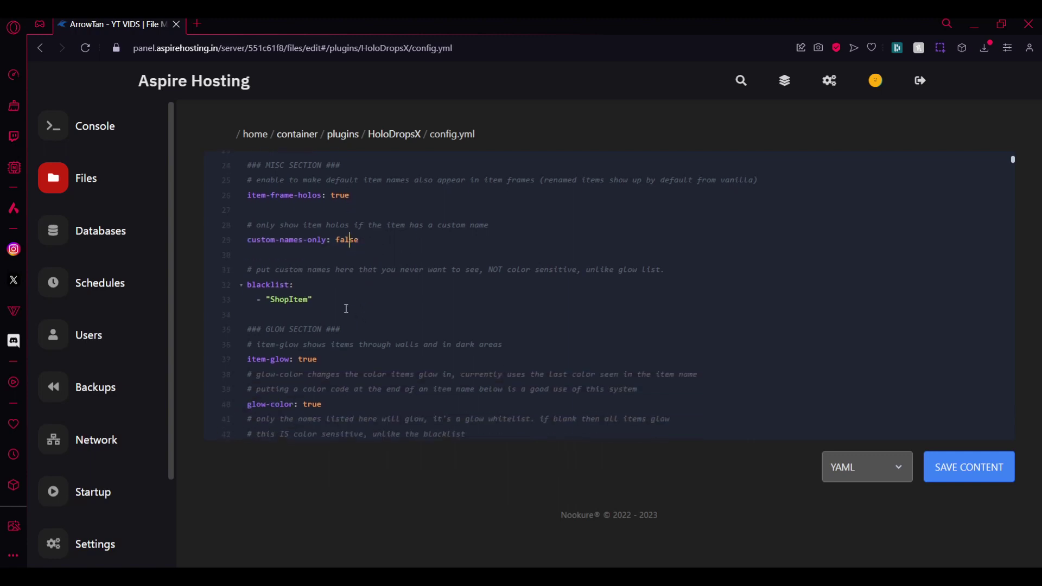
left_click_drag(346, 312, 220, 291)
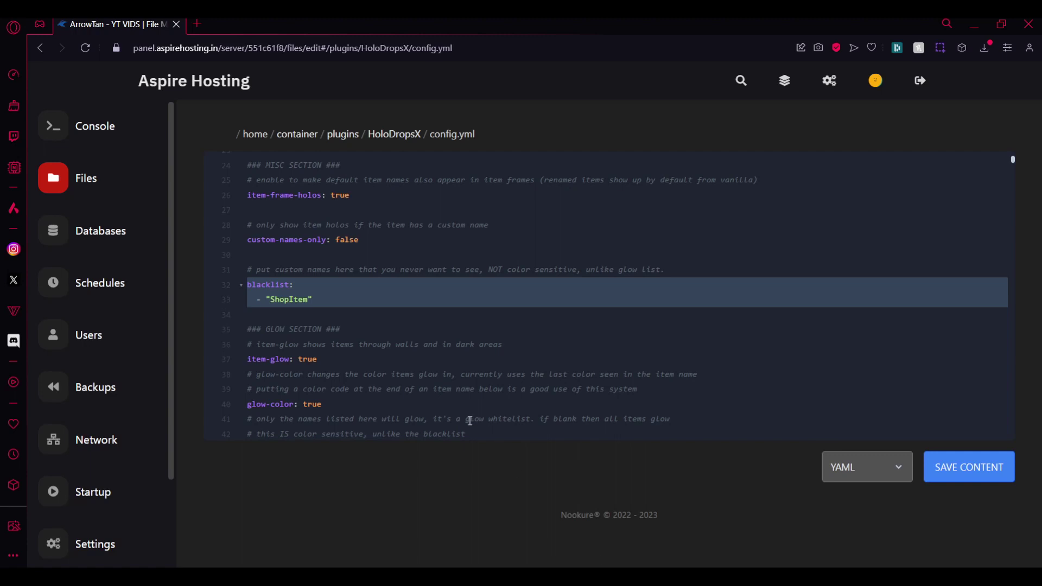
scroll(470, 420, "down", 4)
left_click_drag(318, 223, 247, 223)
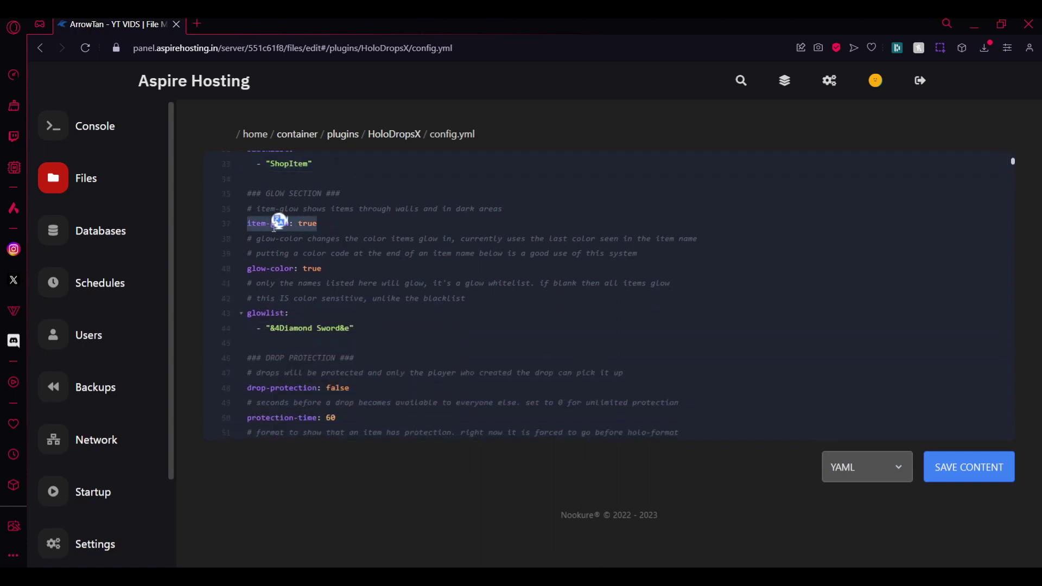
left_click(369, 268)
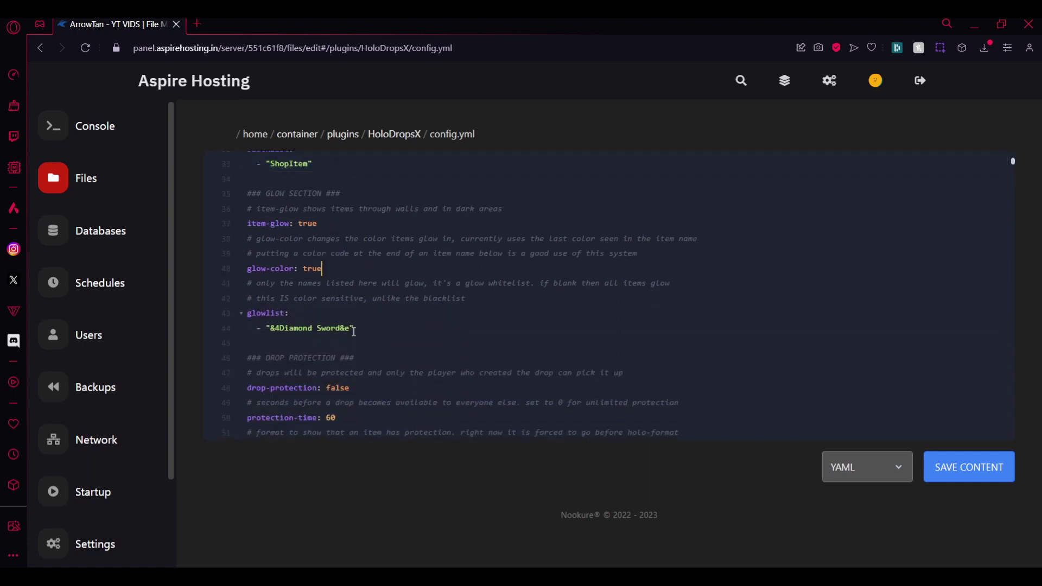
Step: Remove the trailing &e color code from the "&4Diamond Sword" glowlist entry and add it back
left_click_drag(366, 331, 201, 322)
left_click(210, 323)
left_click(342, 327)
key("Delete")
key("Delete")
left_click_drag(341, 328, 275, 332)
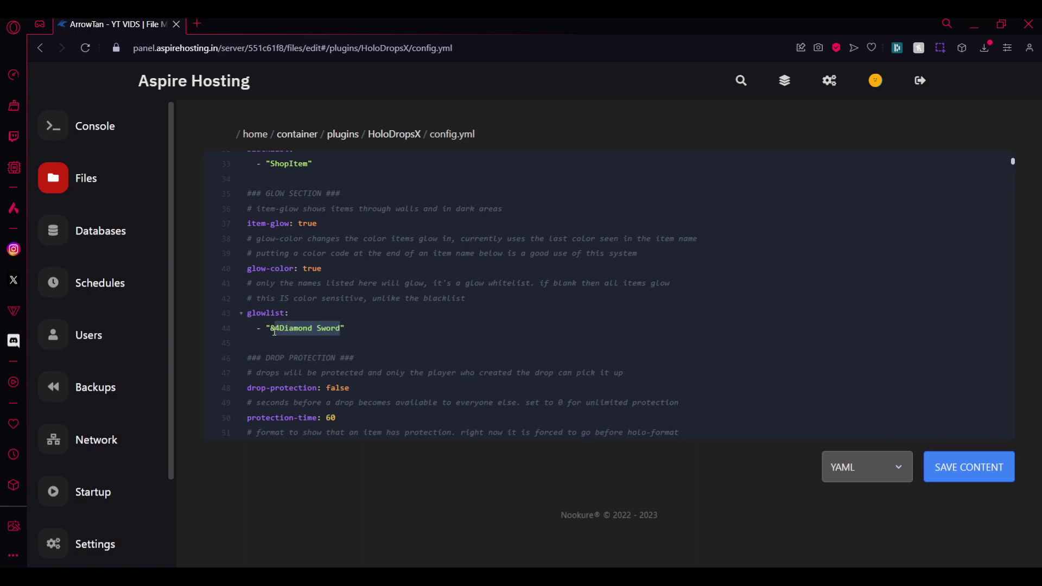
left_click(342, 328)
type("&e")
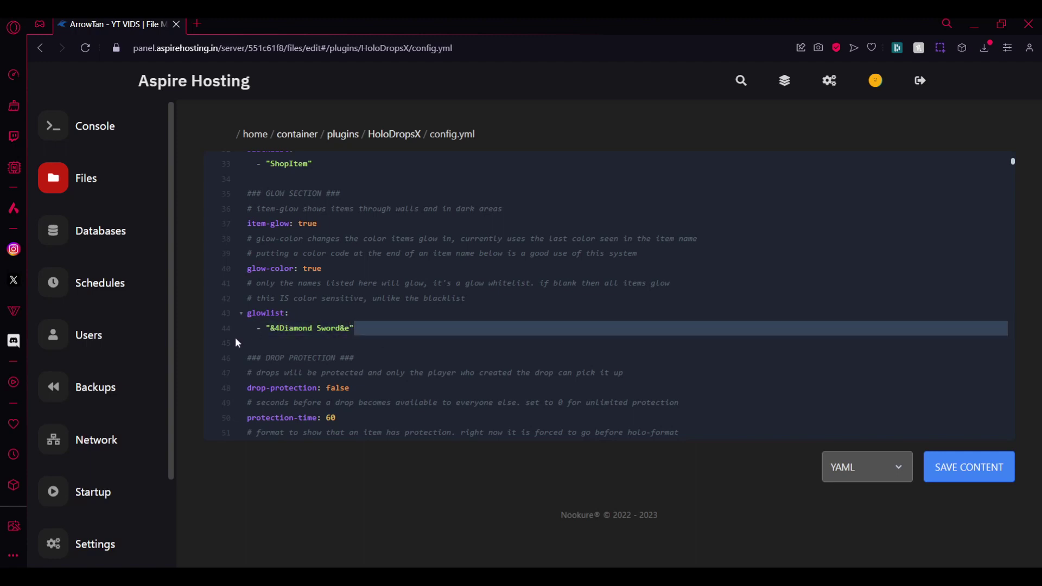
Step: Re-enter 60 as the protection-time and review the drop-protection, protection-format and protection-item-list settings
scroll(361, 271, "down", 3)
left_click(365, 250)
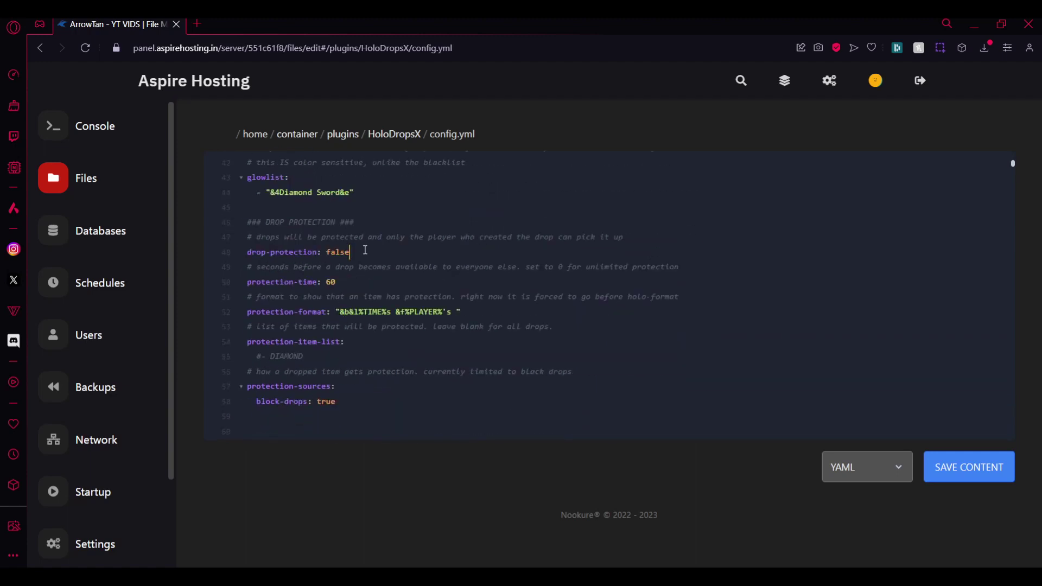
left_click(356, 284)
key("BackSpace")
type("60")
left_click_drag(461, 312, 266, 311)
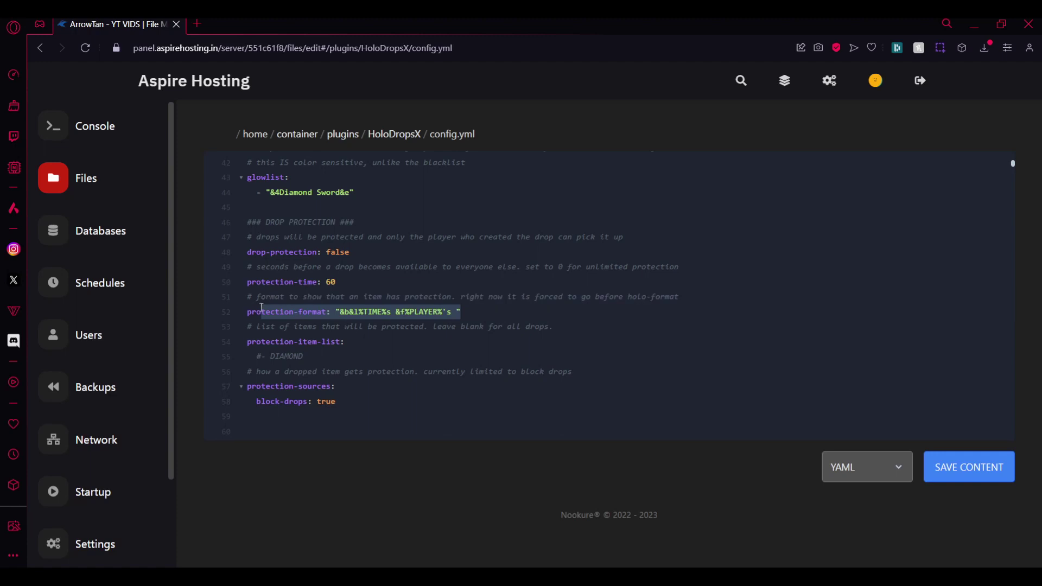
left_click(266, 357)
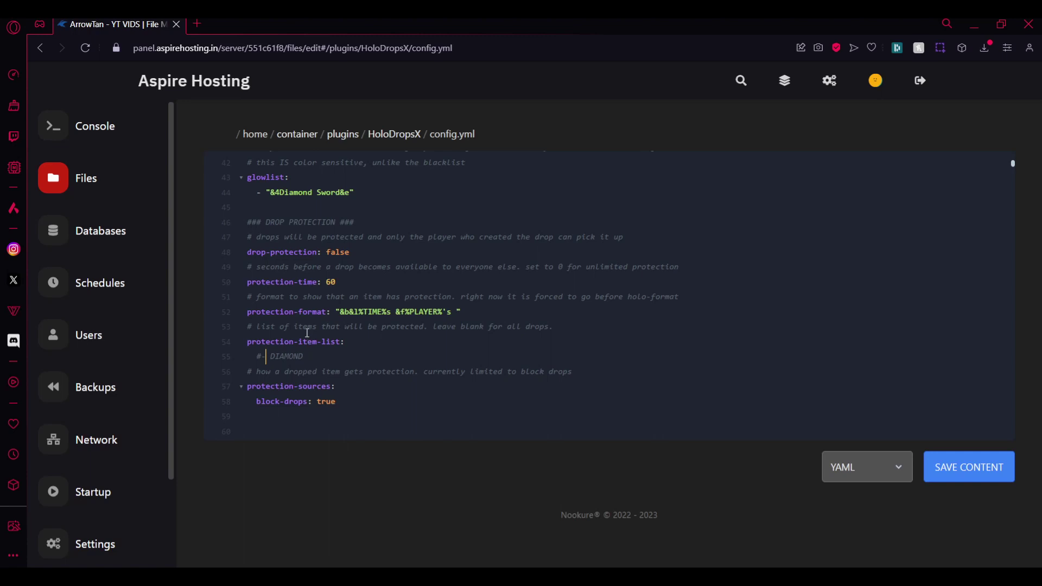
Step: Examine the protection-sources setting and the item and block name entries in the names section
scroll(400, 328, "down", 2)
left_click_drag(335, 333, 247, 318)
left_click(375, 331)
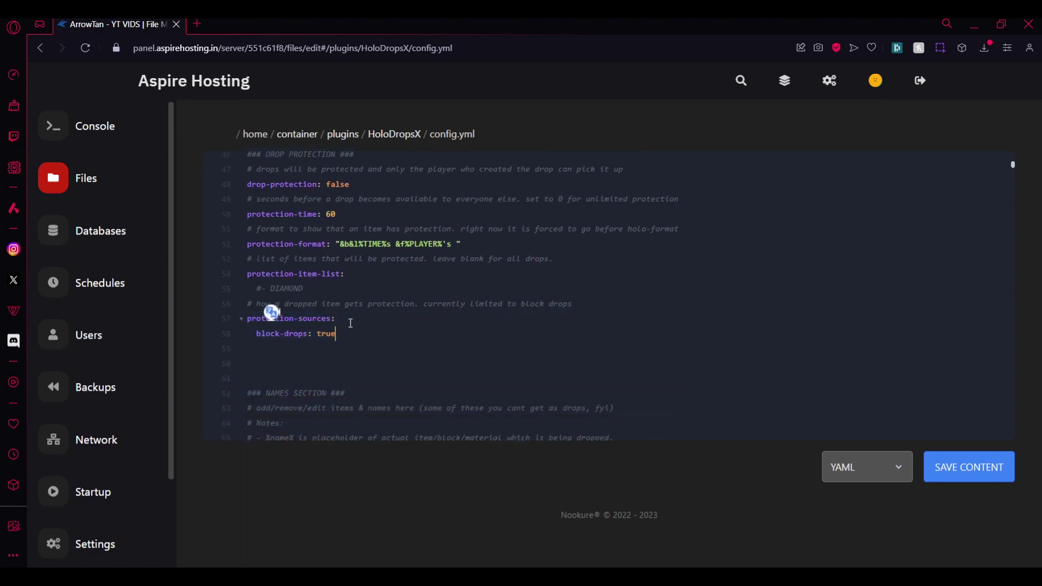
scroll(358, 328, "down", 5)
left_click_drag(245, 182, 392, 368)
middle_click(424, 387)
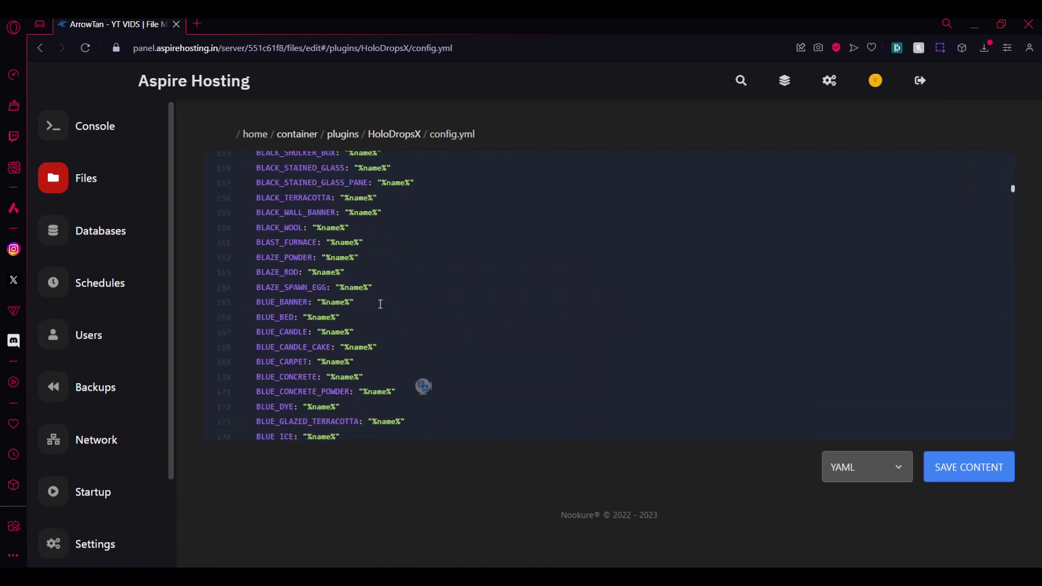
left_click(414, 300)
scroll(449, 372, "up", 20)
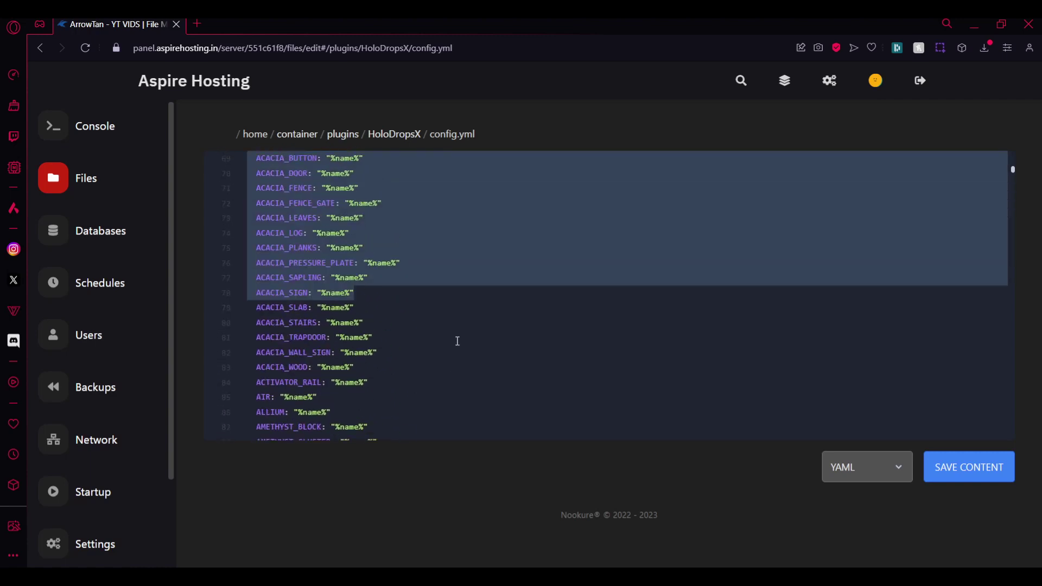